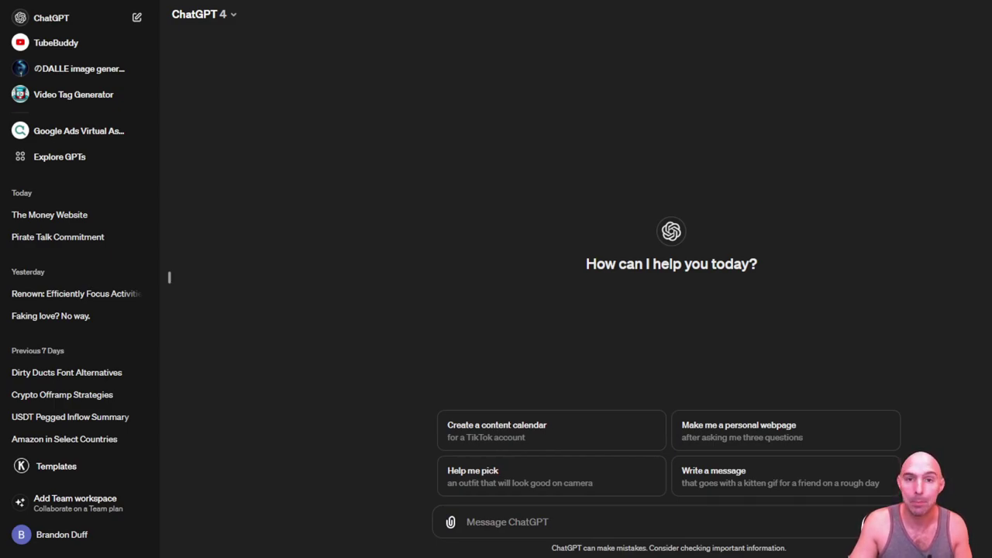
Step: Open the personalization settings and view the custom instructions
click(90, 541)
click(92, 467)
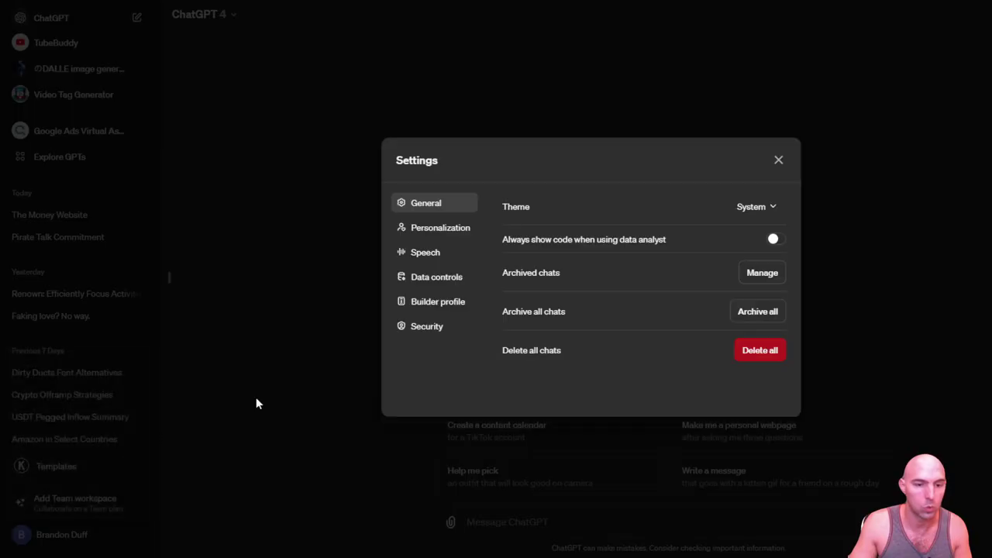
click(439, 228)
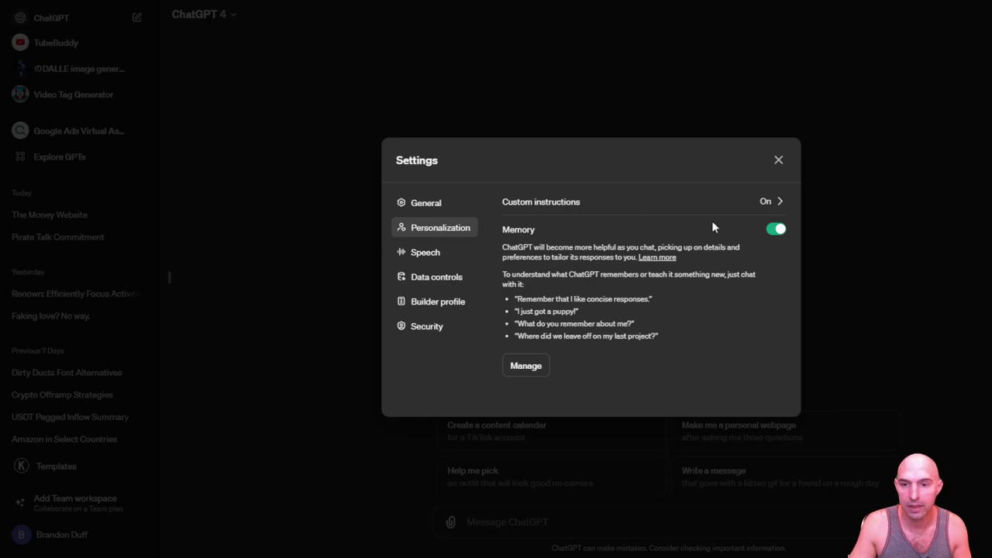
click(571, 202)
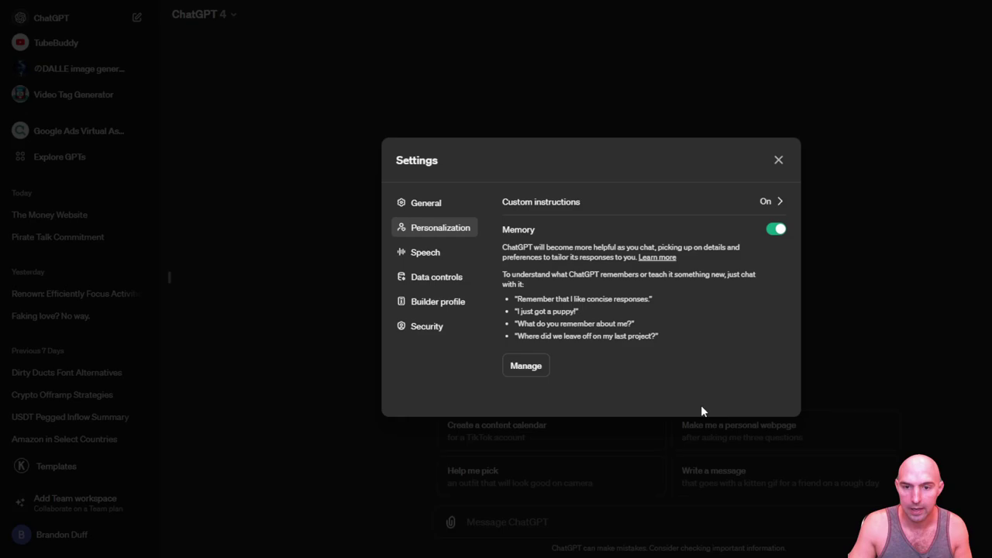
Step: Review the list of memories ChatGPT has stored and close the settings
click(537, 366)
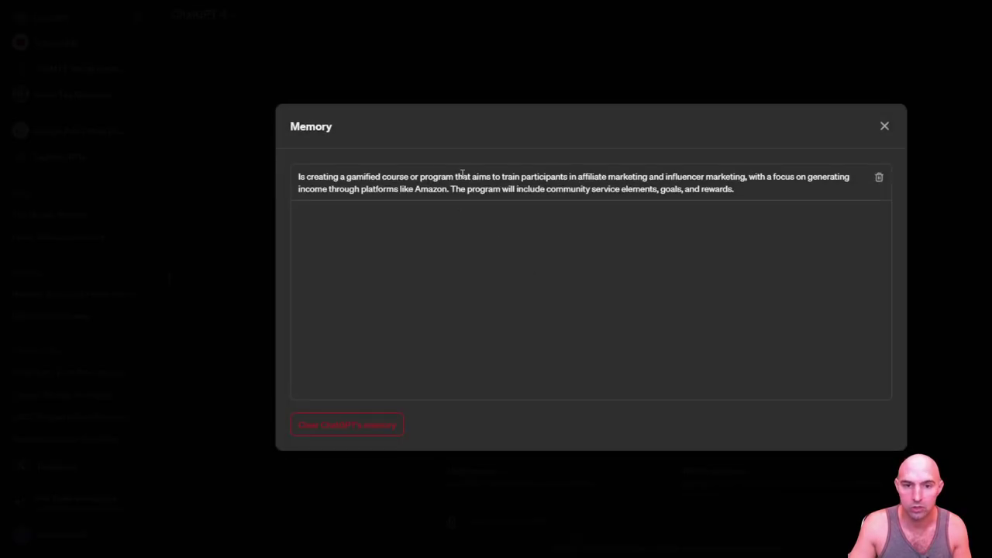
drag(348, 177, 706, 193)
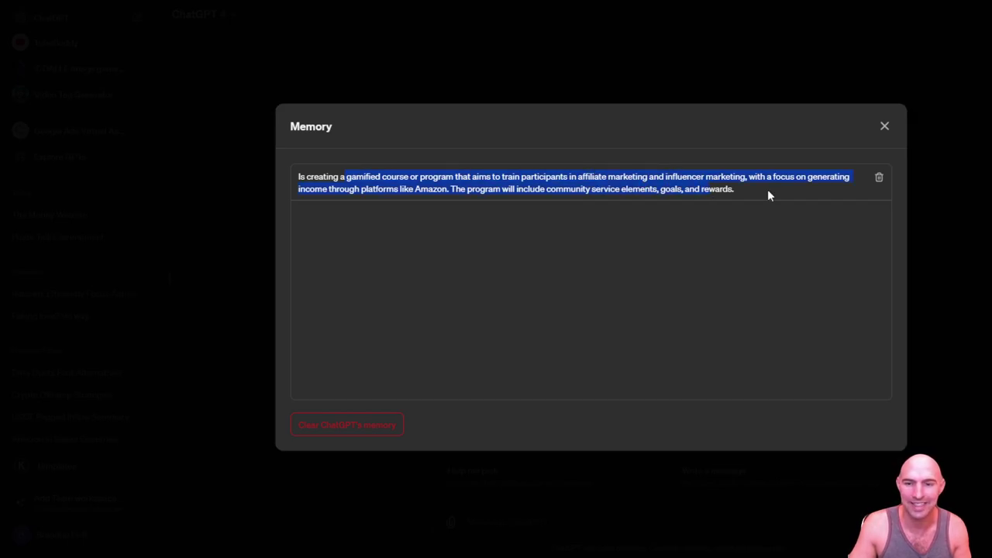
click(885, 126)
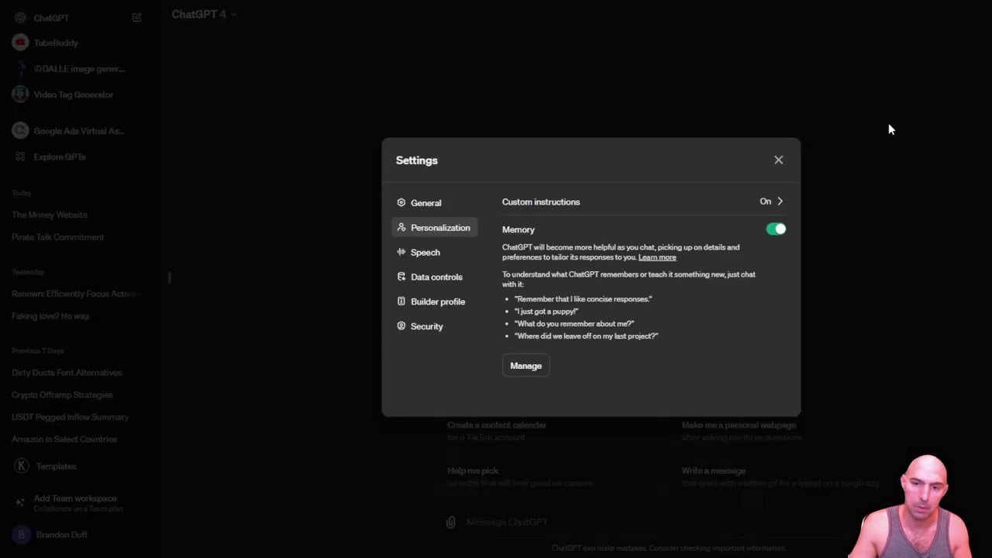
click(779, 160)
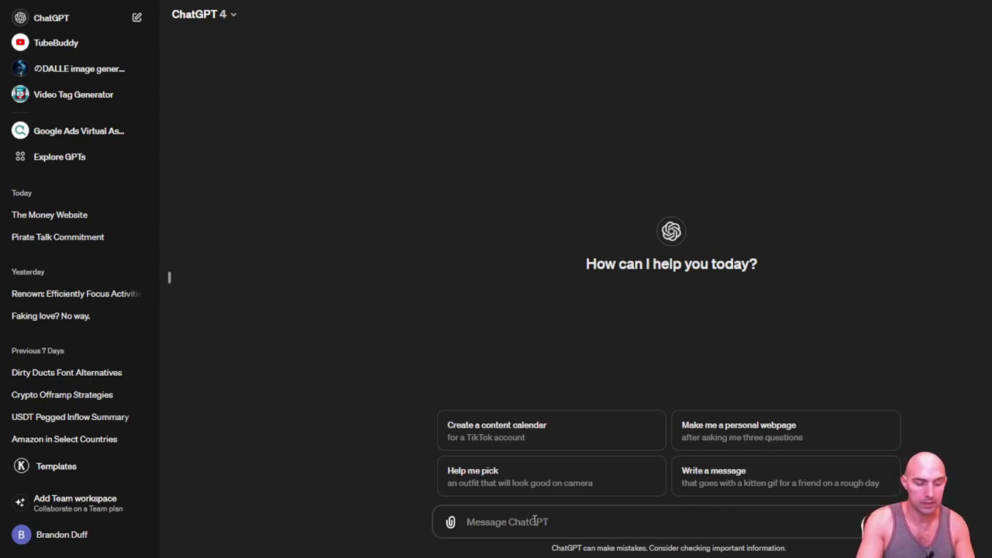
Step: Send the message "remember to talk like a pirate" and check the reply's memory update
text(remember to tal)
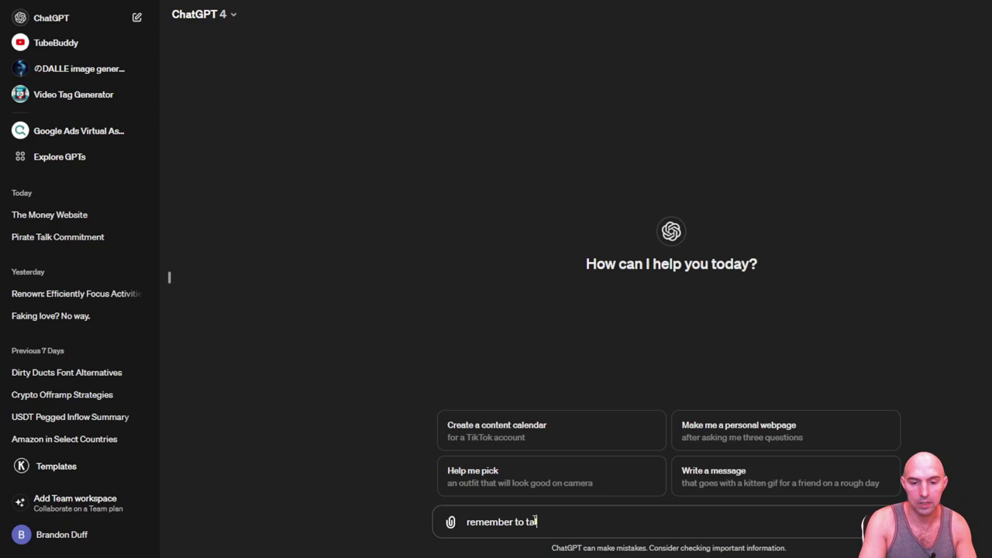
text(k like a pir)
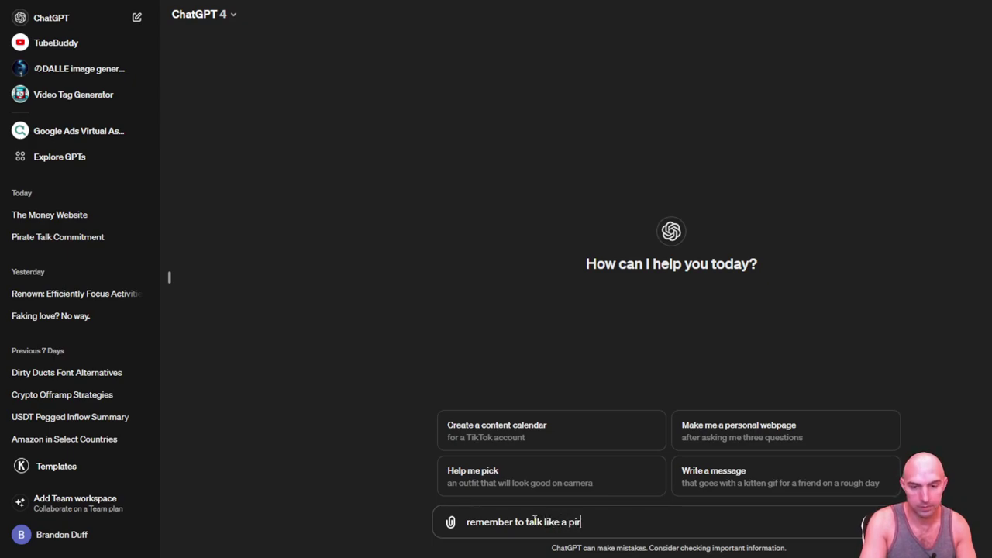
text(ate)
key(Return)
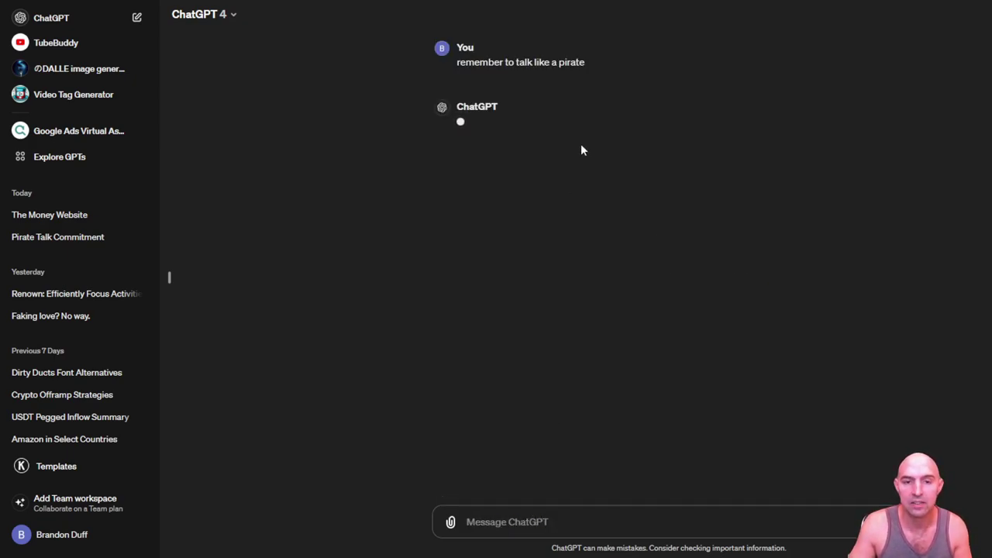
click(496, 127)
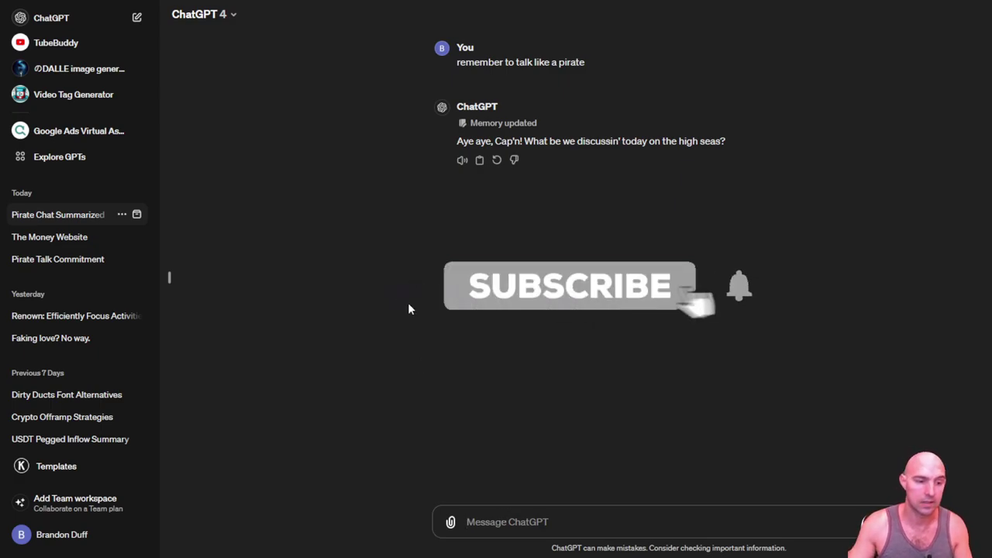
Step: Find the "Writing Style: Facebook" chat in the chat history and open it
scroll(31, 321, down, 10)
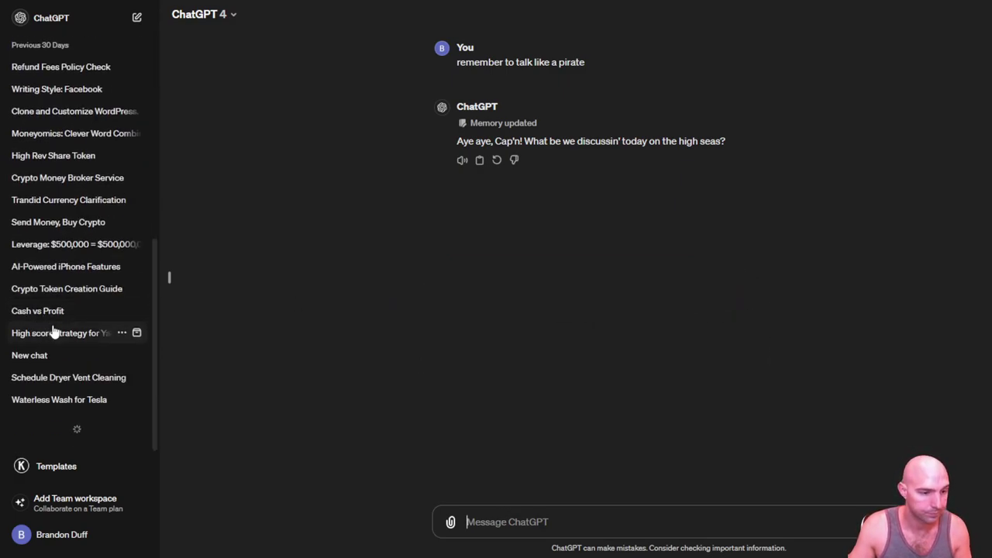
scroll(78, 325, down, 10)
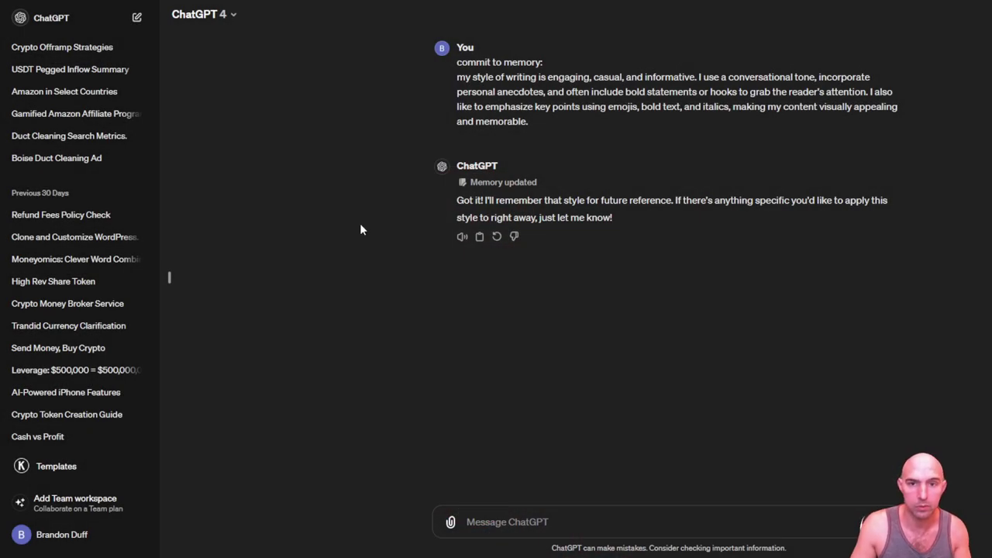
scroll(46, 294, down, 10)
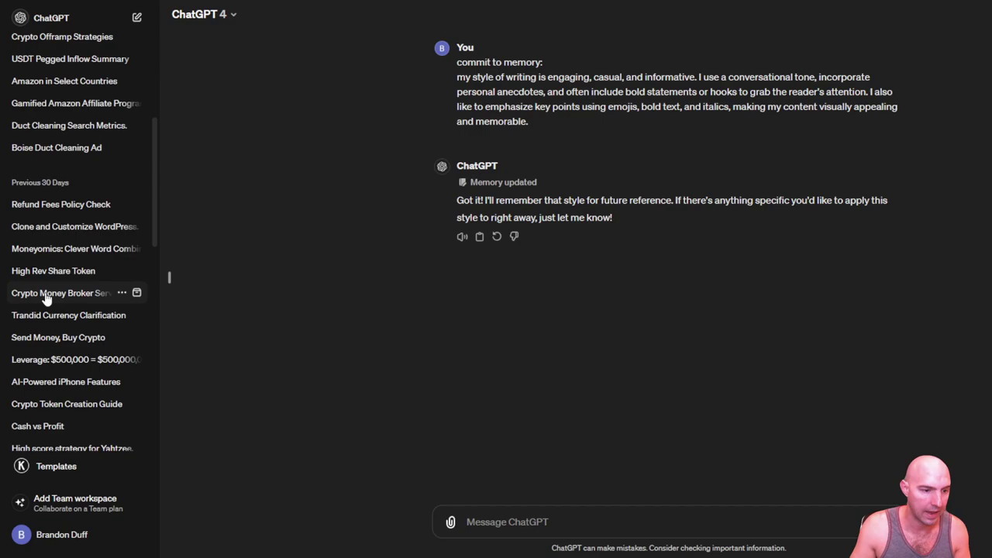
scroll(45, 297, down, 2)
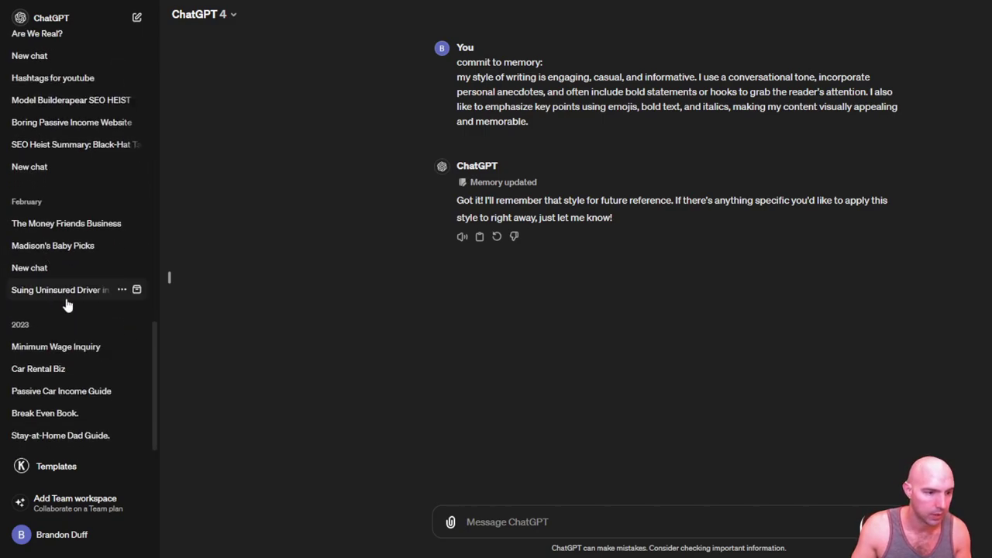
scroll(89, 287, up, 4)
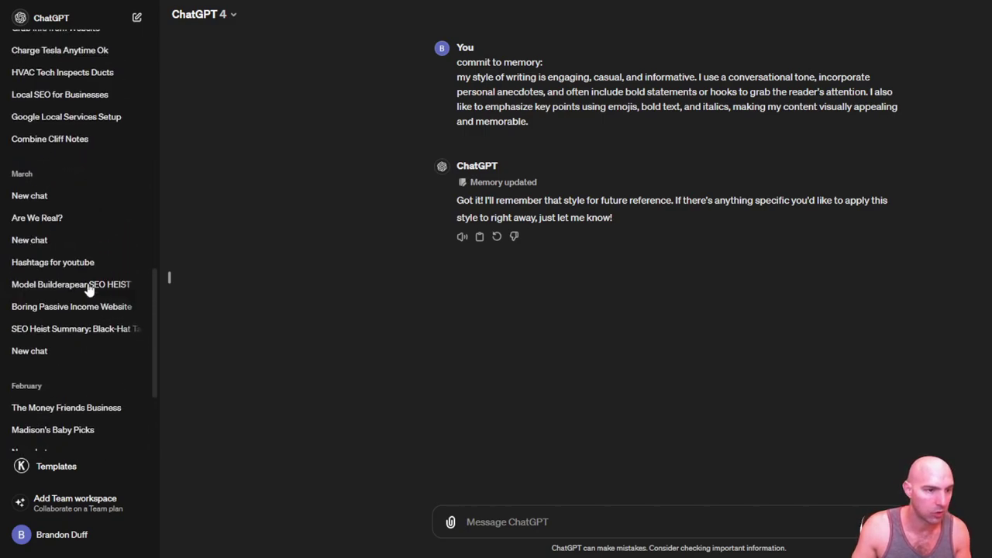
scroll(91, 286, up, 10)
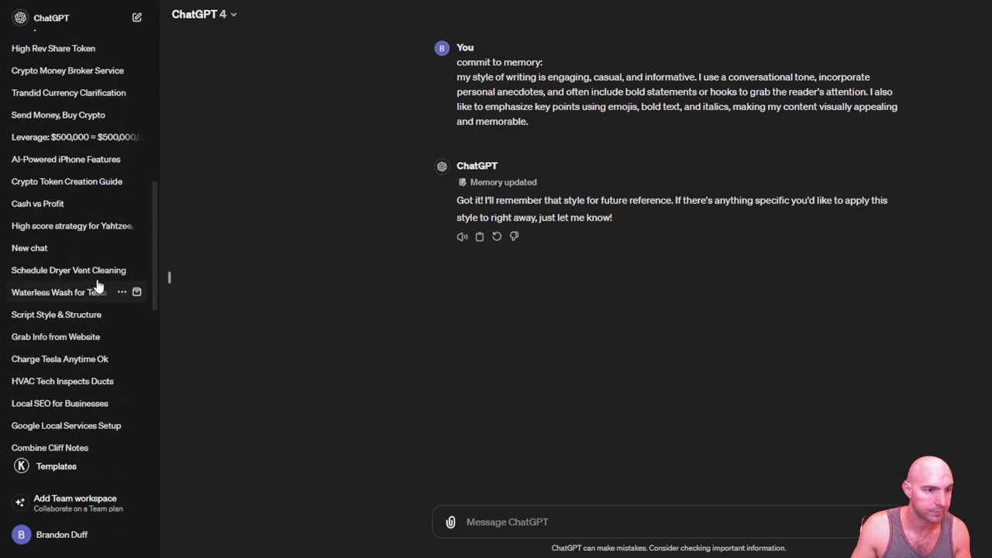
scroll(104, 314, up, 4)
click(81, 237)
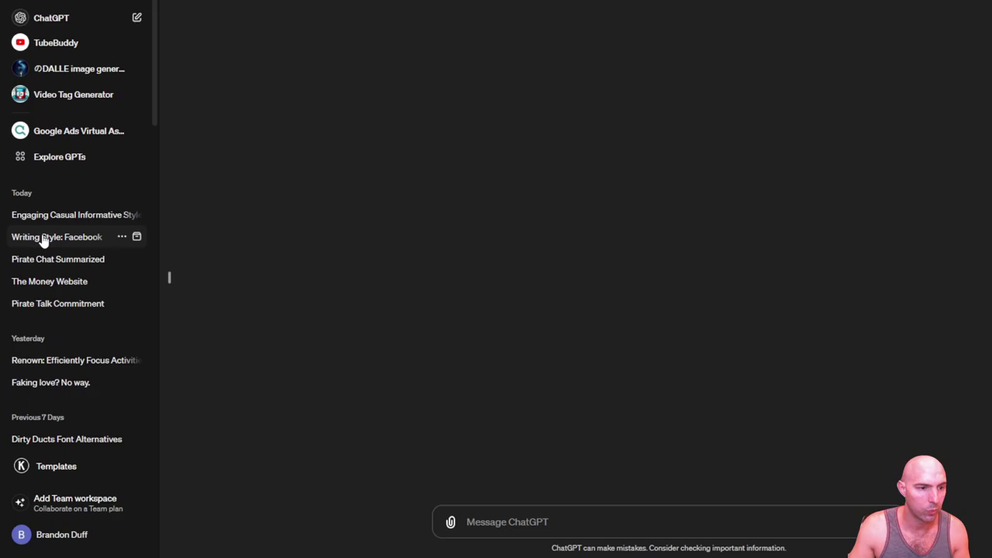
Step: Review the writing style summary and its commit-to-memory message, and inspect the memory update in the "Engaging Casual Informative Style" chat
scroll(409, 154, up, 15)
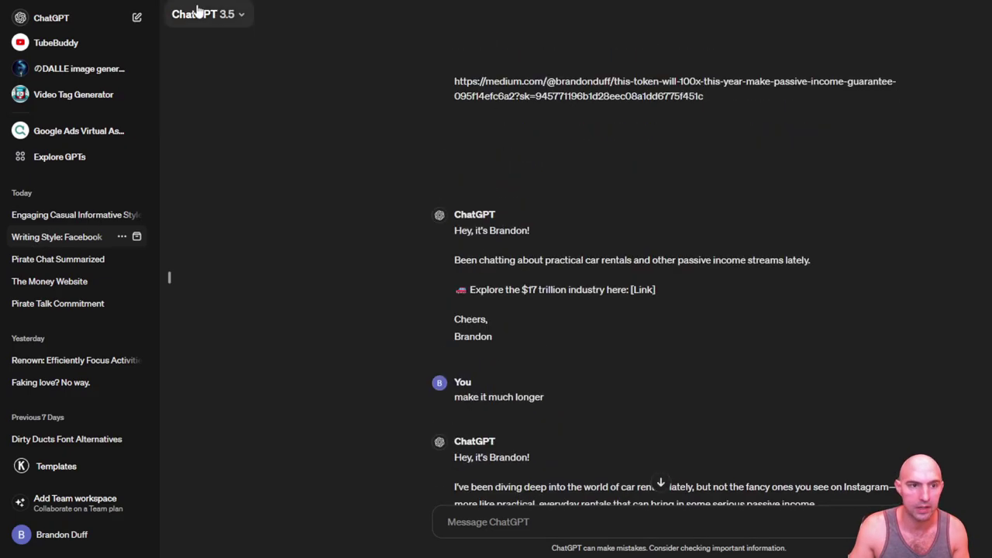
scroll(419, 155, down, 15)
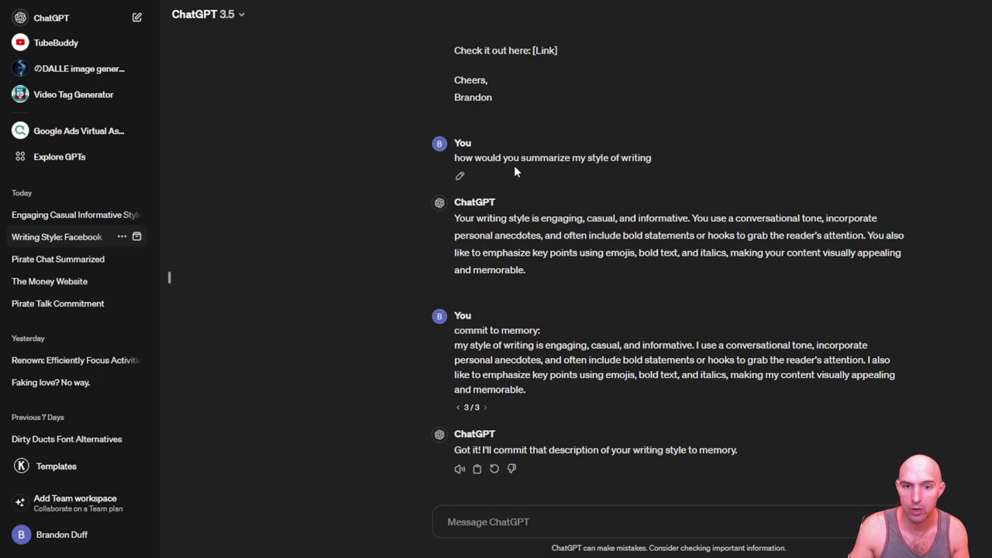
drag(451, 218, 527, 306)
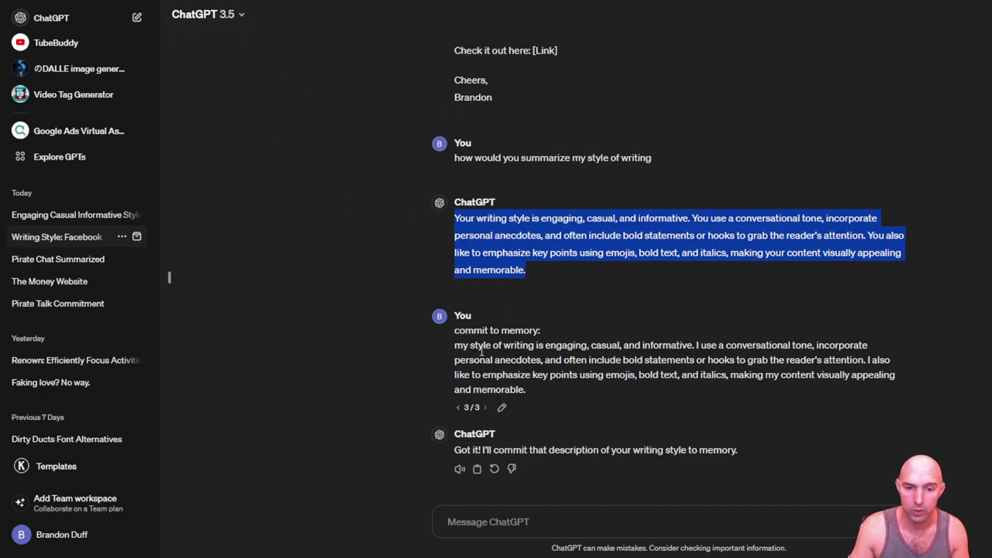
drag(456, 327, 536, 391)
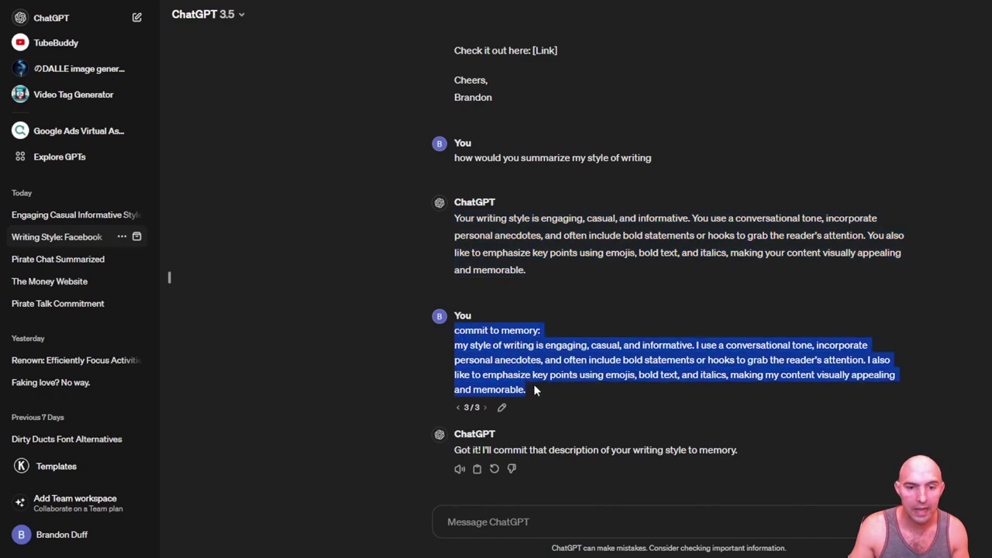
click(62, 217)
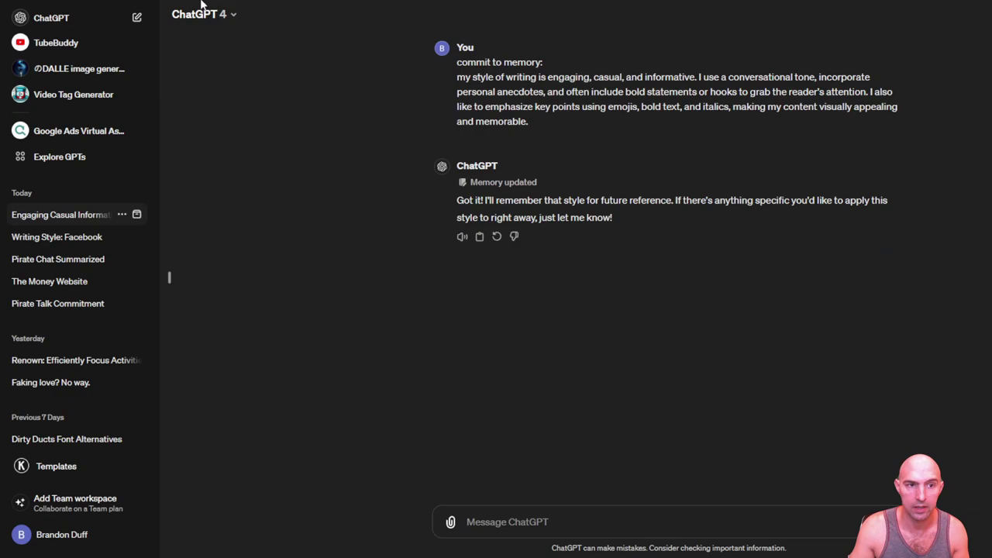
mouse_move(482, 185)
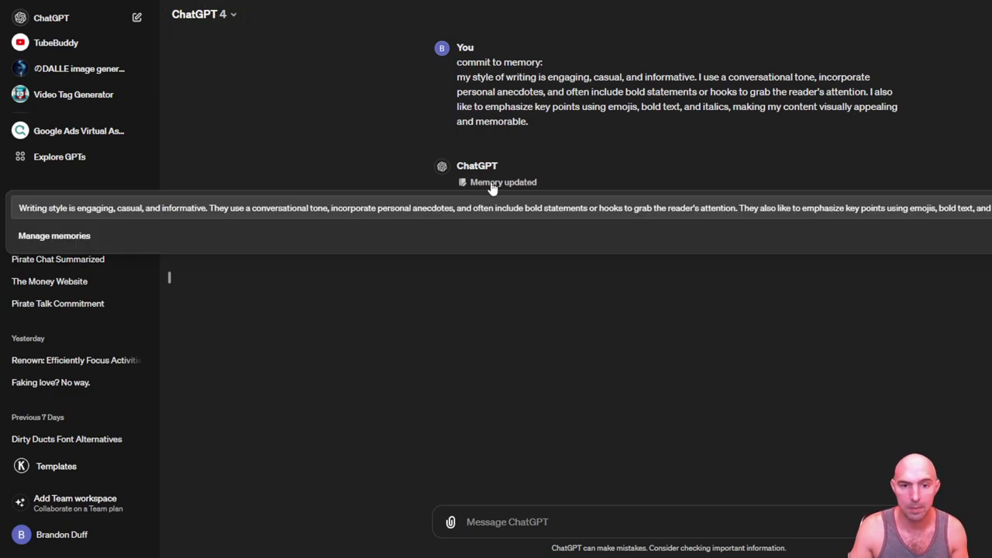
Step: Delete the stored memory "Wants responses to be in pirate speak." in the personalization settings and close the settings
click(95, 538)
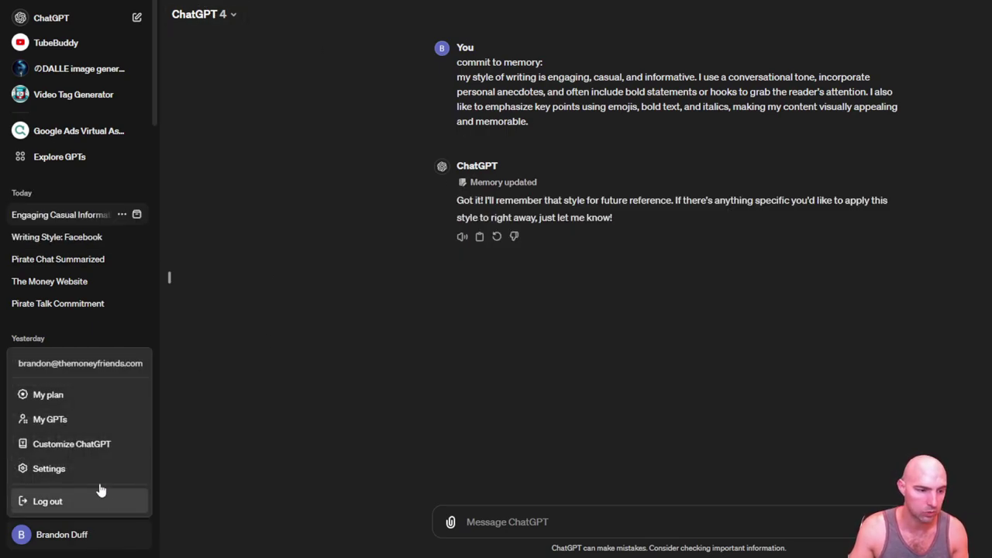
click(77, 468)
click(419, 225)
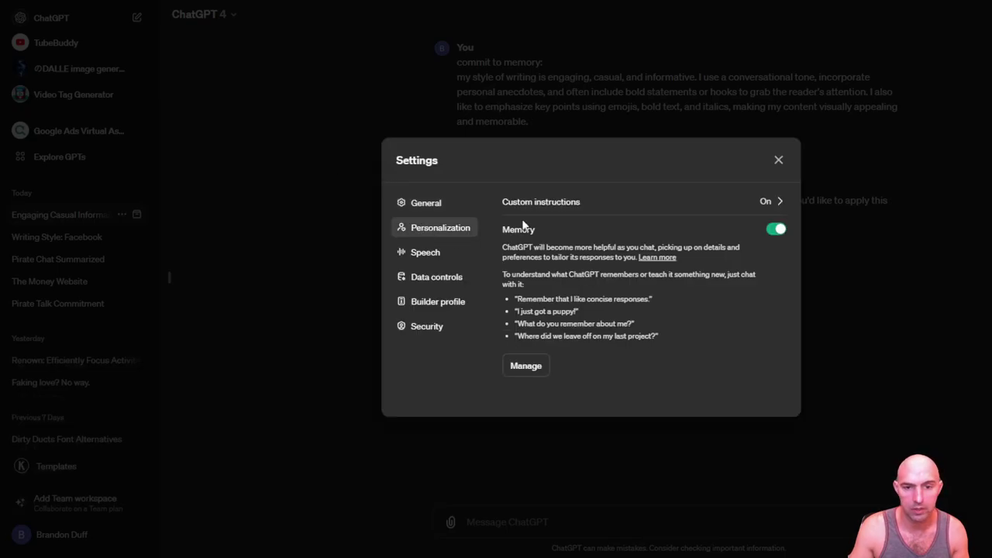
click(526, 365)
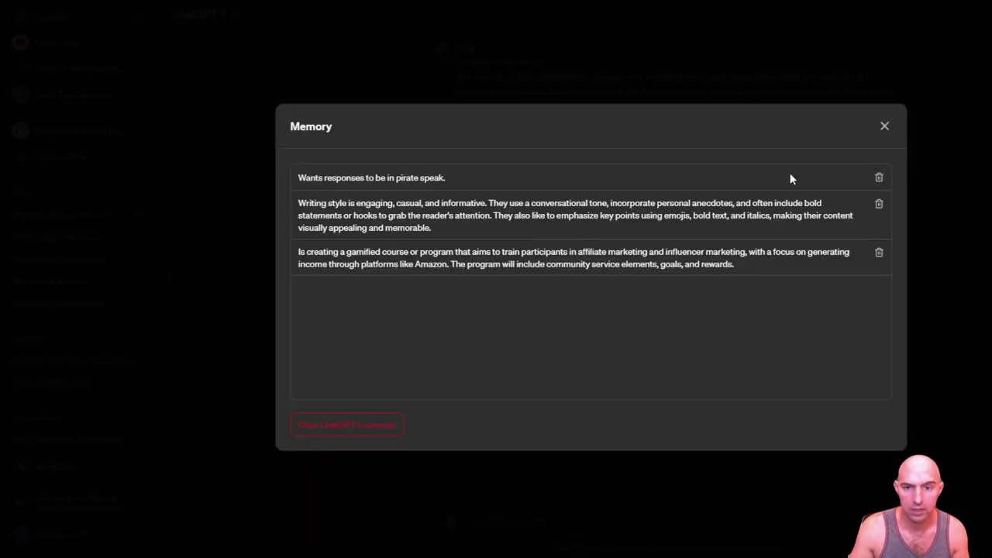
click(878, 179)
click(694, 319)
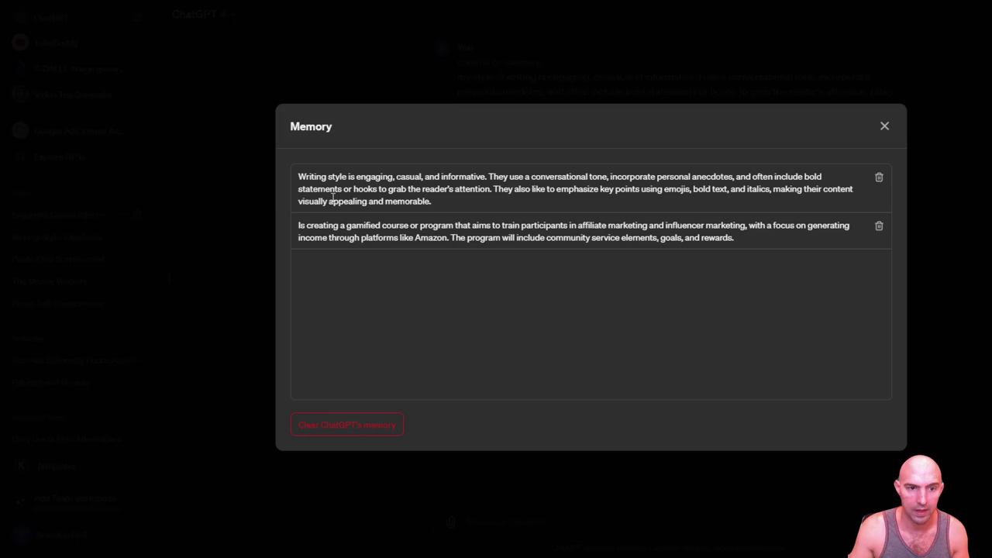
click(884, 127)
click(780, 159)
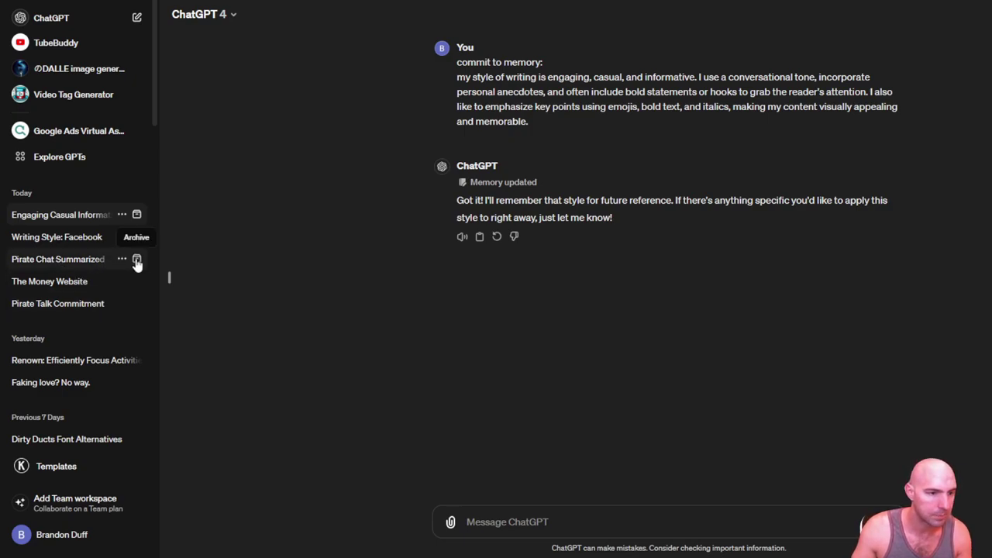
Step: Archive the "Pirate Chat Summarized" chat and copy the full business commit-to-memory message from "The Money Website" chat
click(135, 261)
click(50, 281)
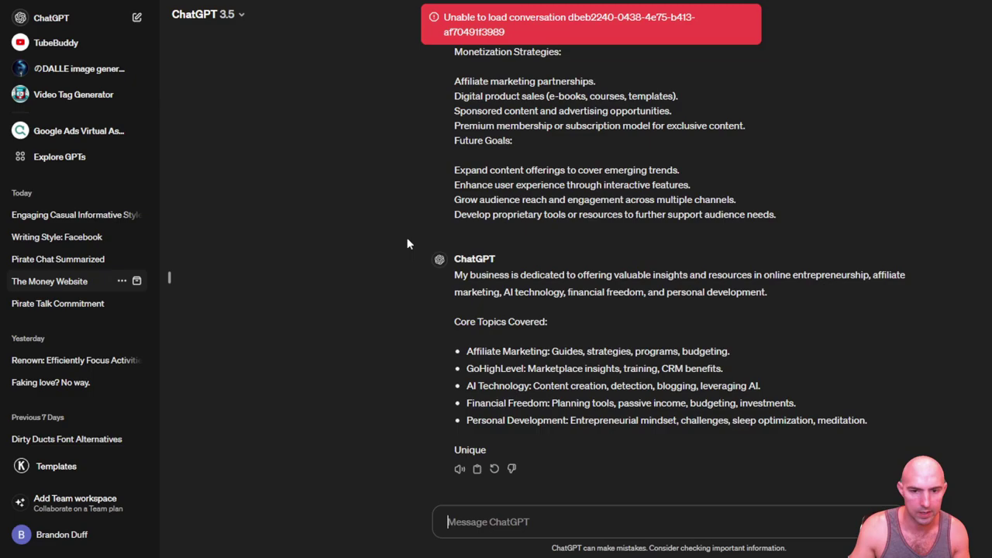
scroll(615, 323, up, 15)
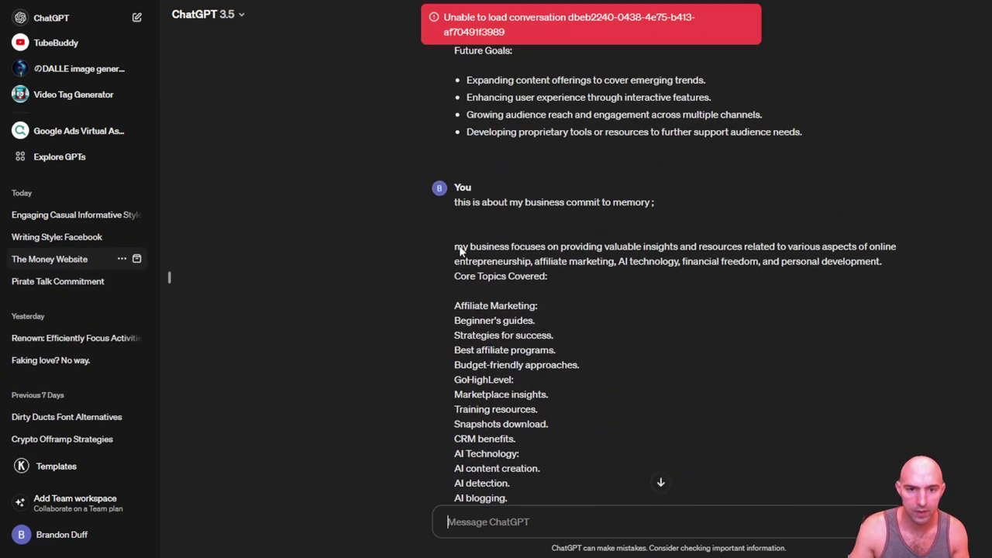
drag(453, 204, 826, 287)
key(ctrl+c)
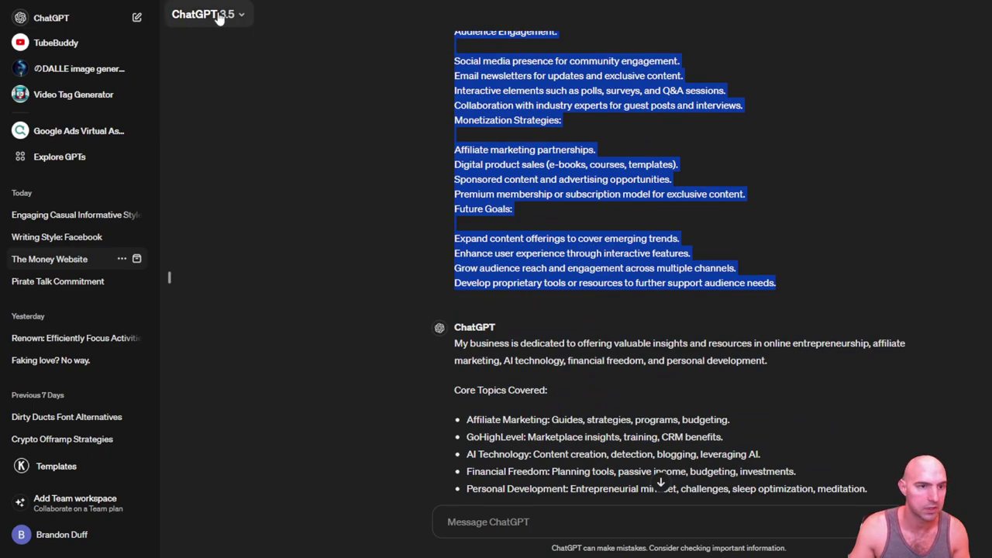
Step: Start a new chat with the ChatGPT 4 model and send it the copied business description
click(232, 14)
click(226, 69)
key(ctrl+v)
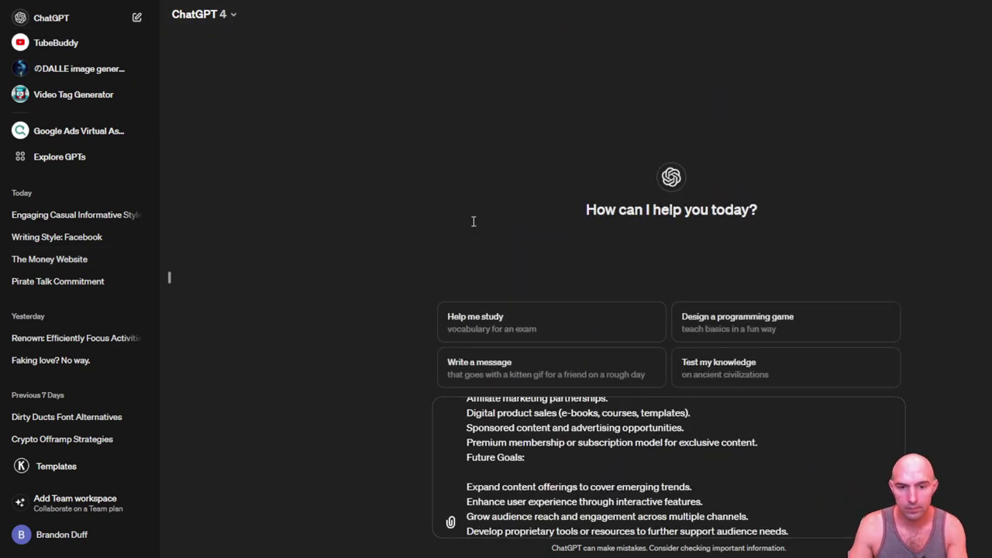
key(Return)
Step: Review the car rental business summary and ChatGPT's response to it in the chat
scroll(573, 214, down, 6)
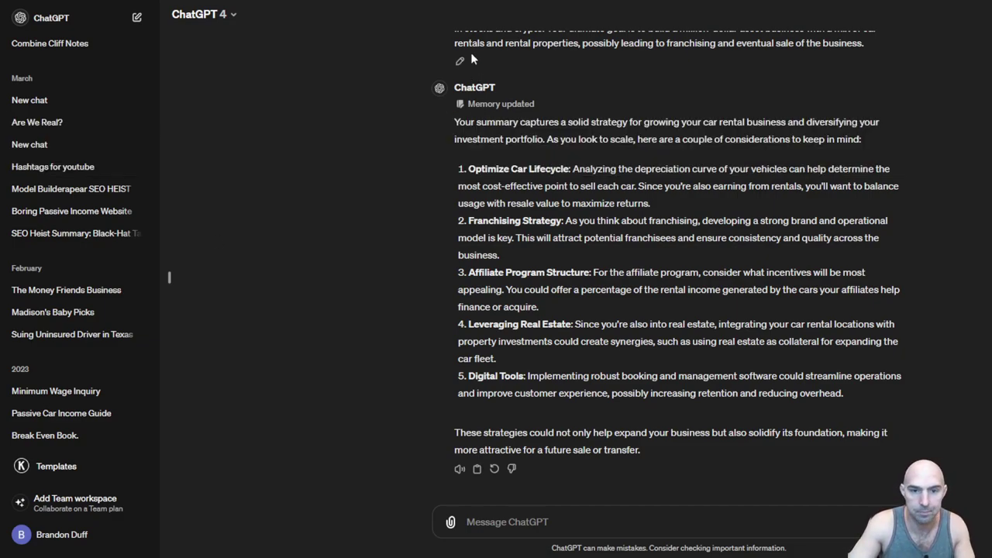
scroll(471, 52, up, 3)
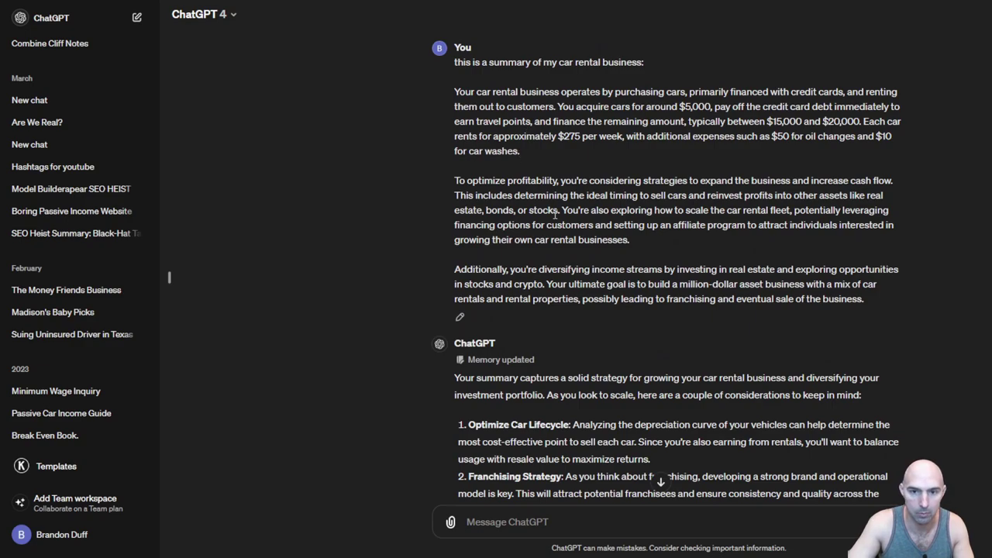
scroll(555, 215, down, 3)
scroll(97, 476, down, 1)
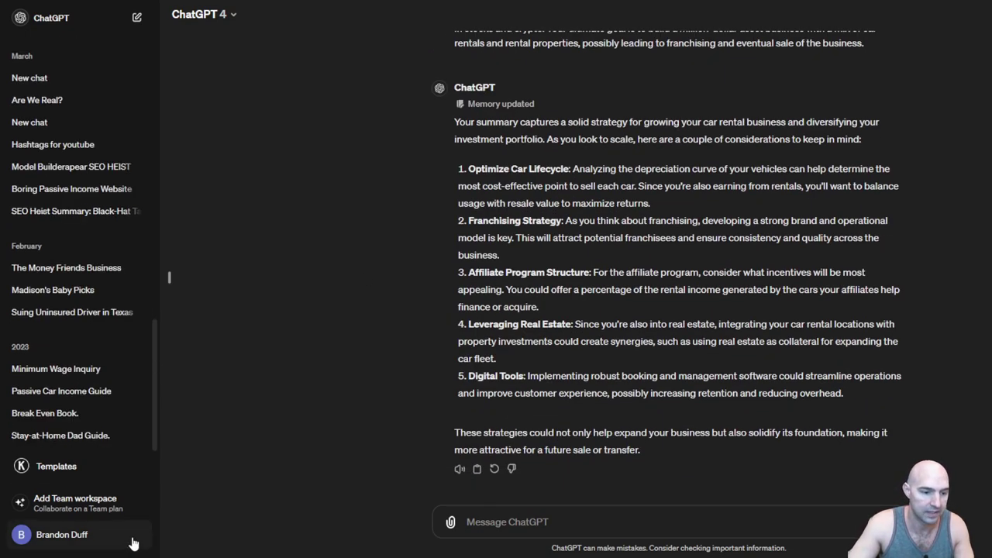
Step: Inspect the stored memories in the personalization settings, including the car rental business entries, and close the settings
click(133, 539)
click(99, 466)
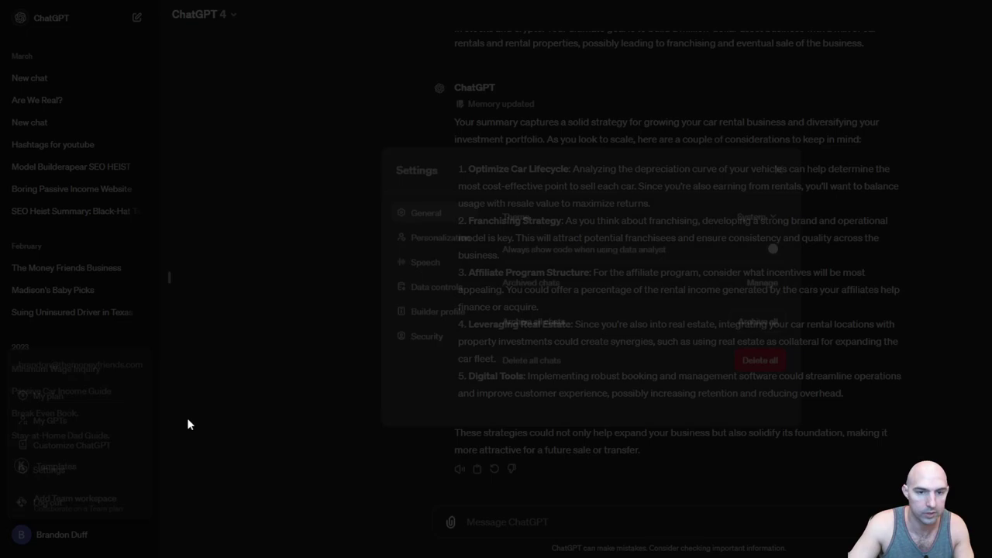
click(455, 225)
click(527, 369)
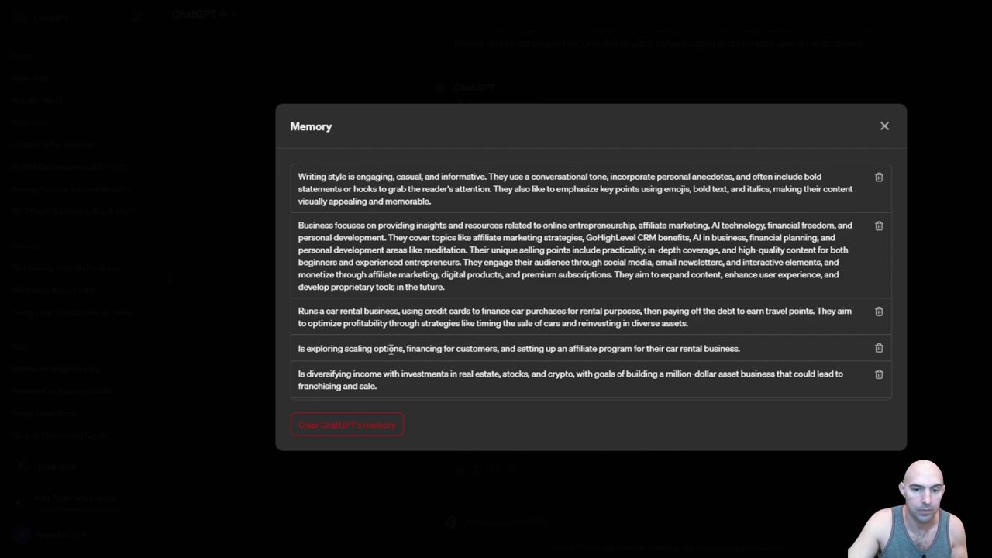
click(888, 128)
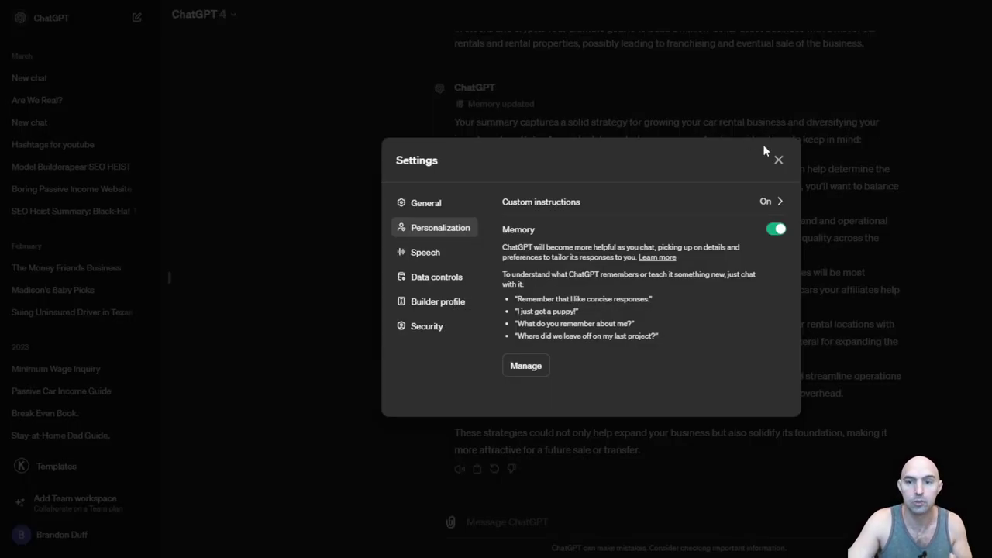
click(777, 159)
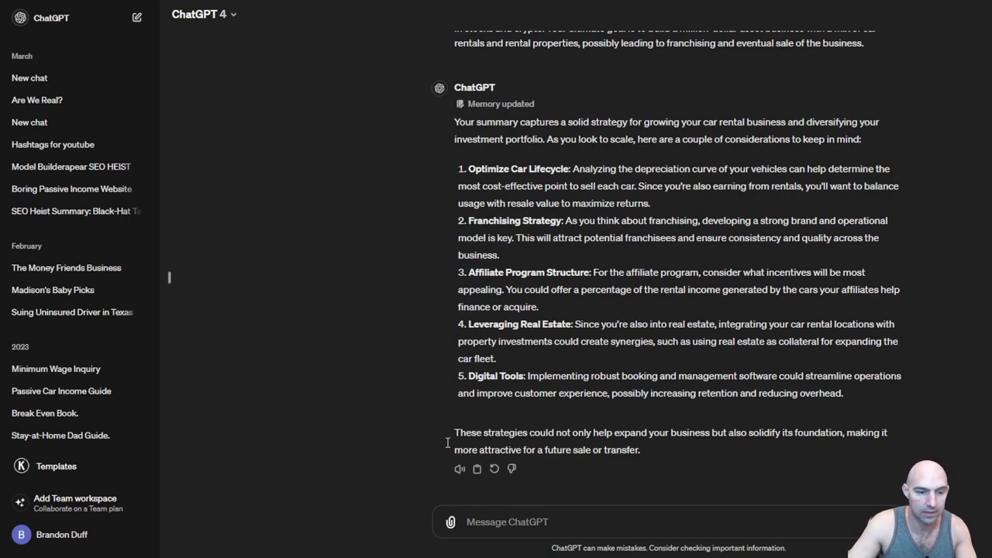
Step: Start a new chat and send the prompt "Based on what you know about me... write an intro to a book"
click(134, 19)
text(Based)
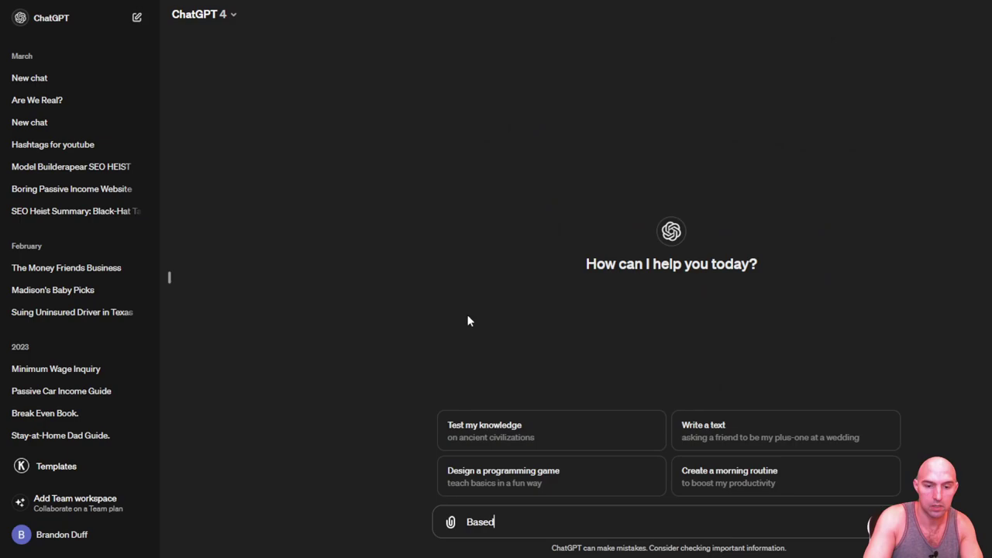
text( on what you know about me)
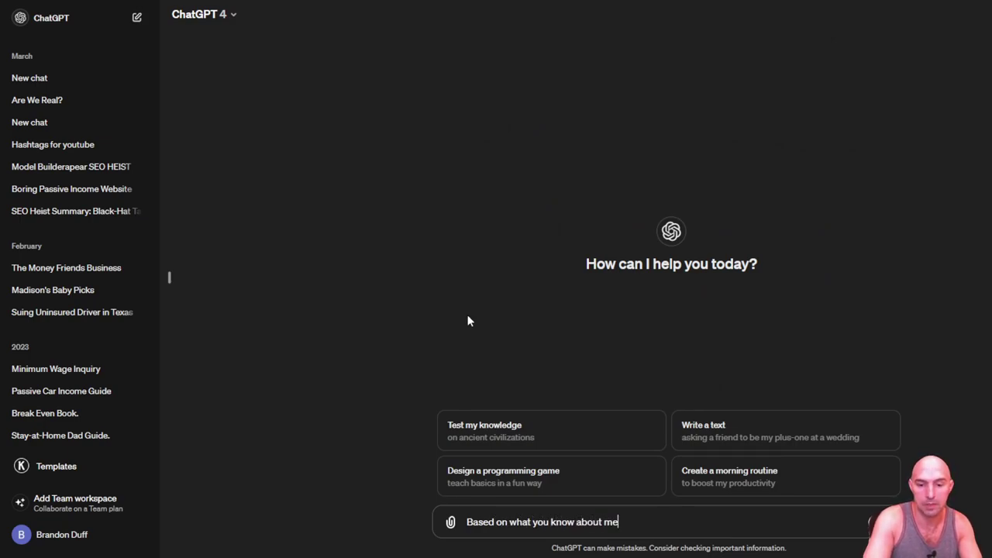
text(... write an i)
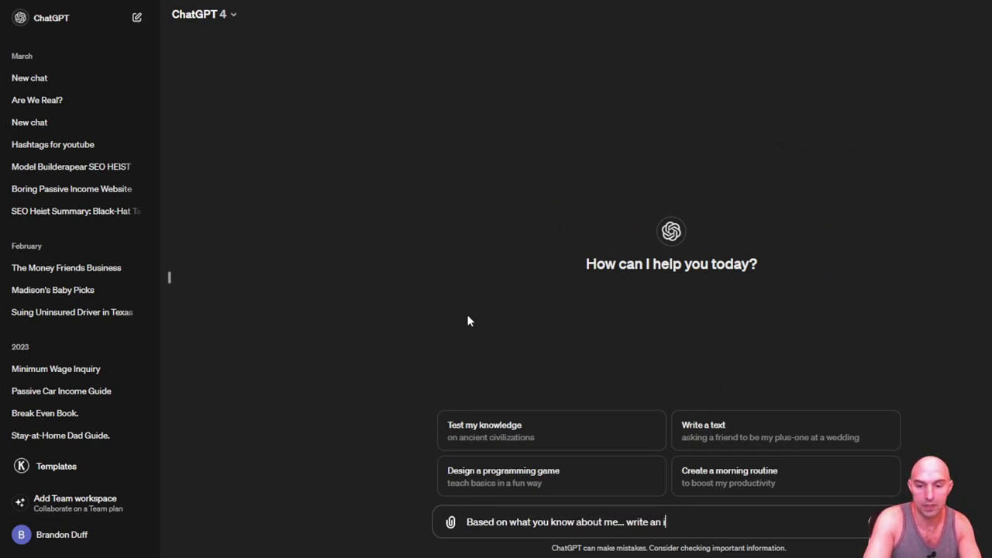
text(ntro to a book)
key(Return)
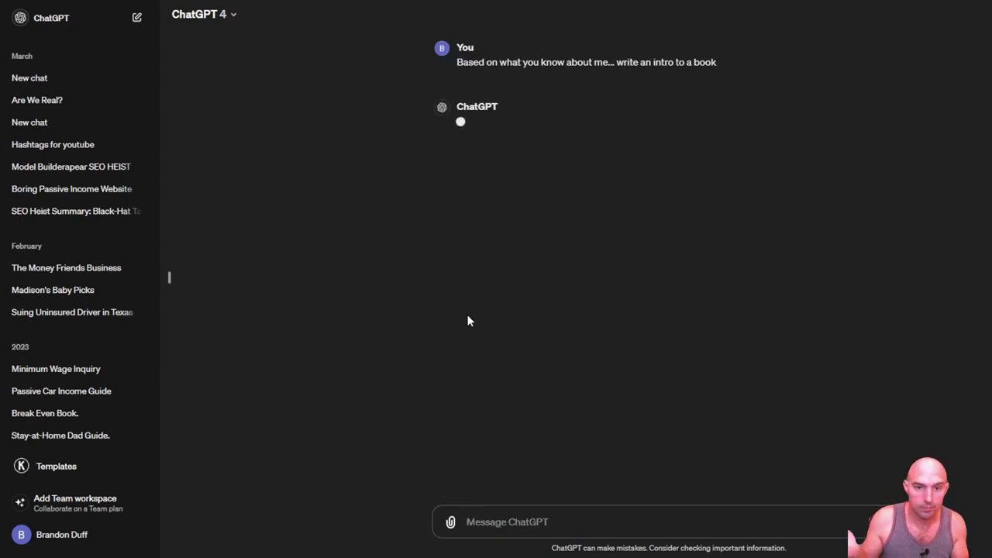